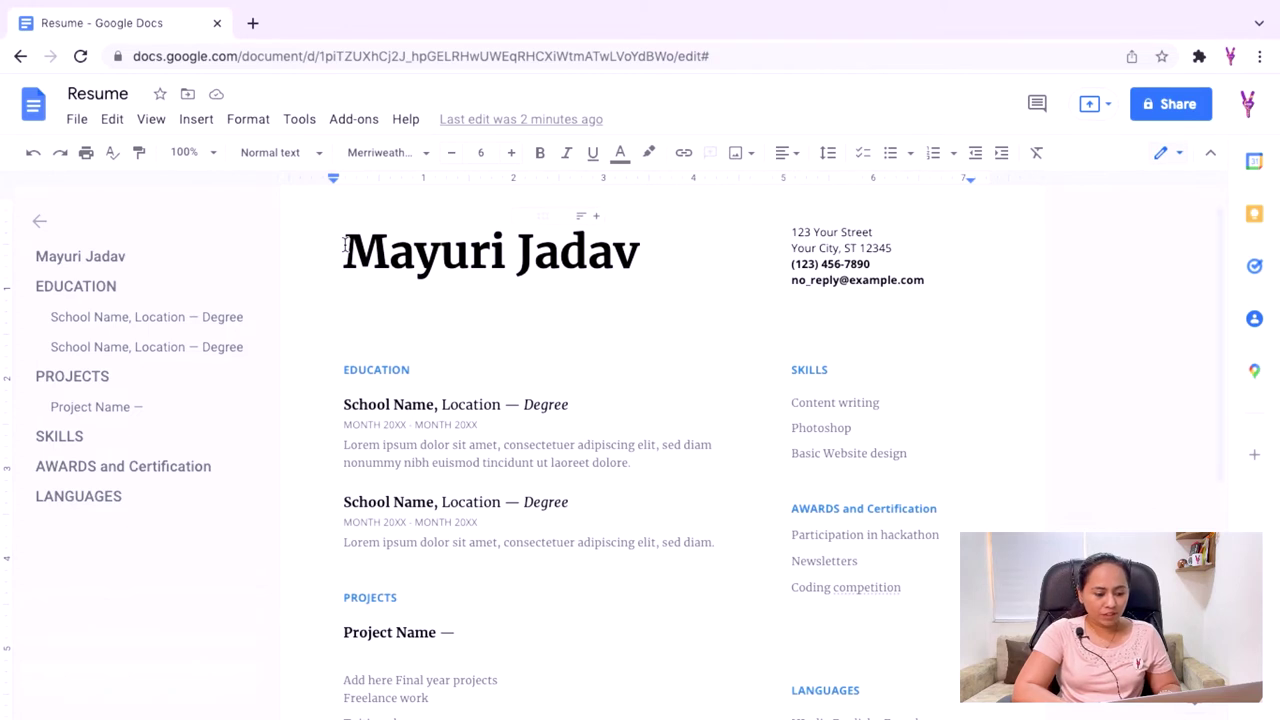
{"action": "left_click", "coordinate": [650, 255]}
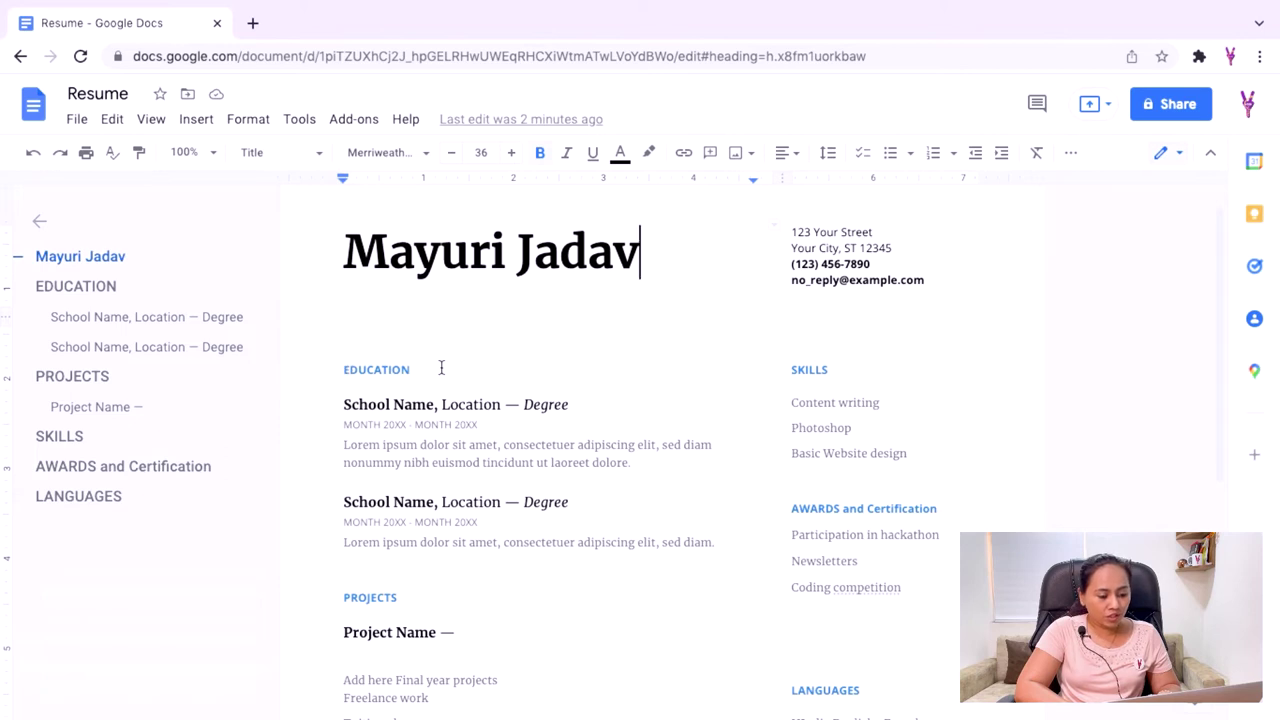
{"action": "left_click", "coordinate": [345, 405]}
{"action": "left_click_drag", "start_coordinate": [345, 405], "coordinate": [437, 406]}
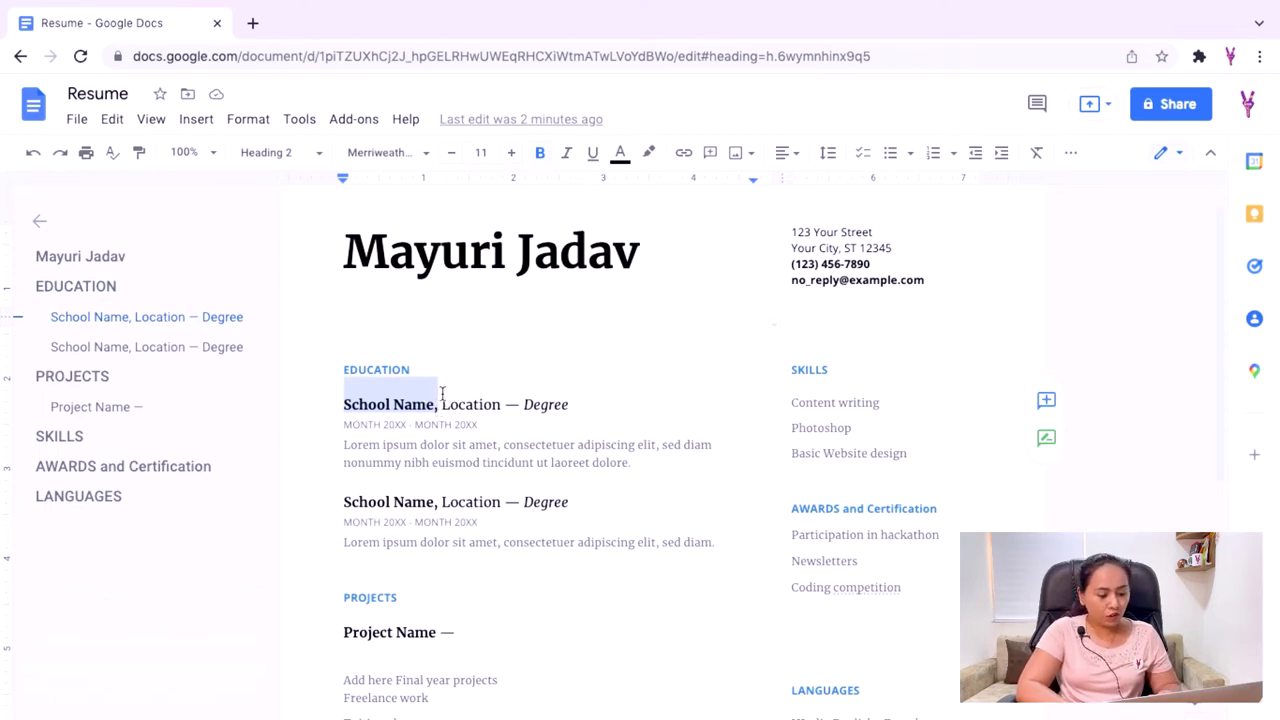
{"action": "left_click_drag", "start_coordinate": [450, 405], "coordinate": [581, 412]}
{"action": "left_click_drag", "start_coordinate": [345, 501], "coordinate": [572, 500]}
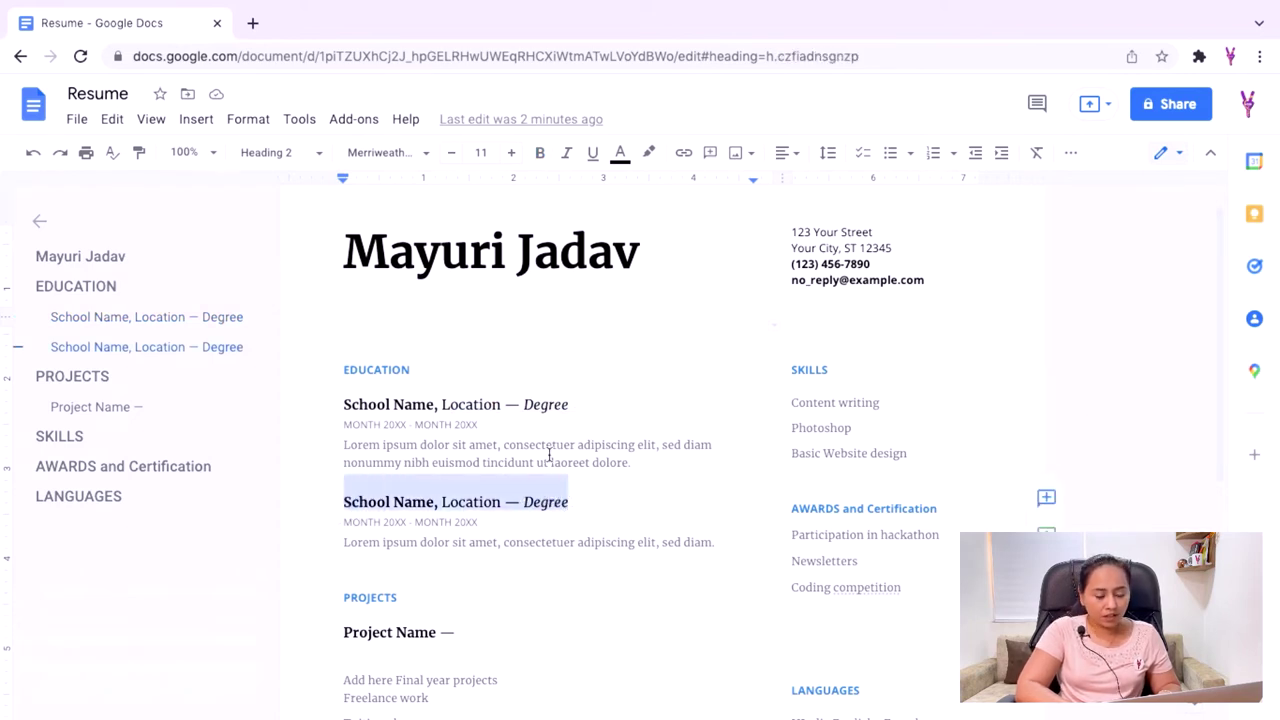
{"action": "scroll", "coordinate": [506, 535], "scroll_direction": "down", "scroll_amount": 2}
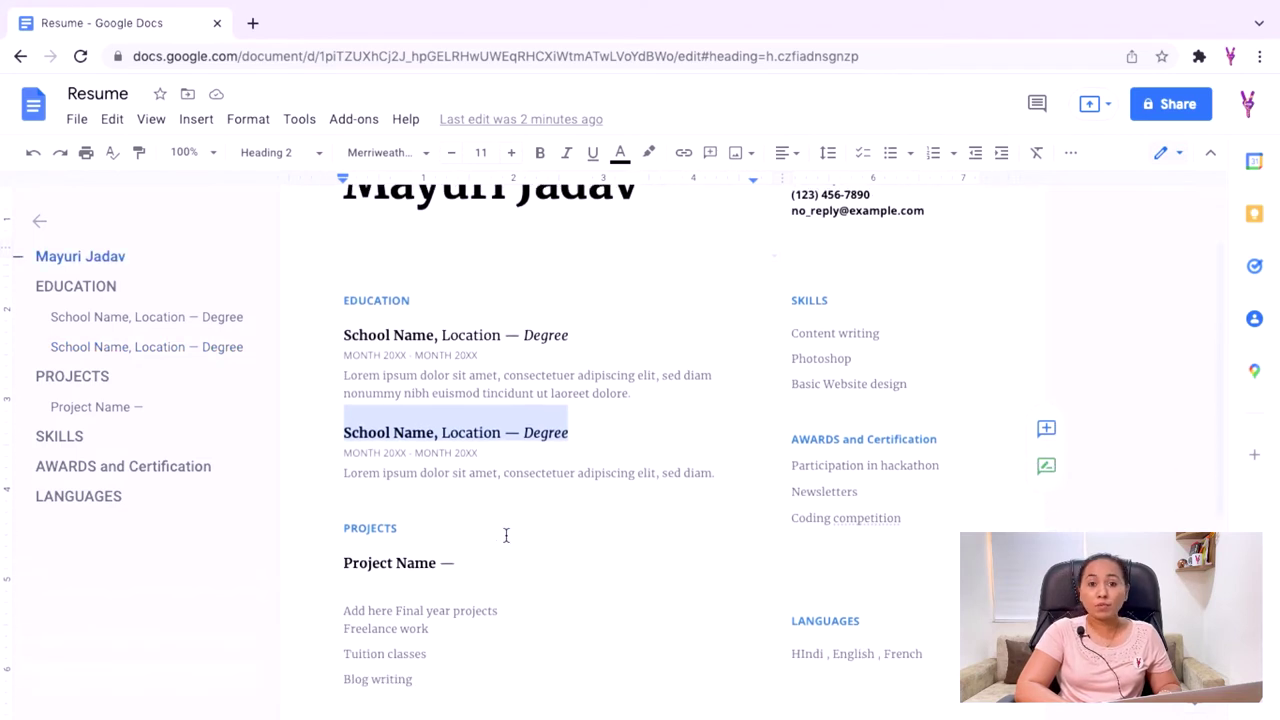
{"action": "scroll", "coordinate": [506, 537], "scroll_direction": "up", "scroll_amount": 3}
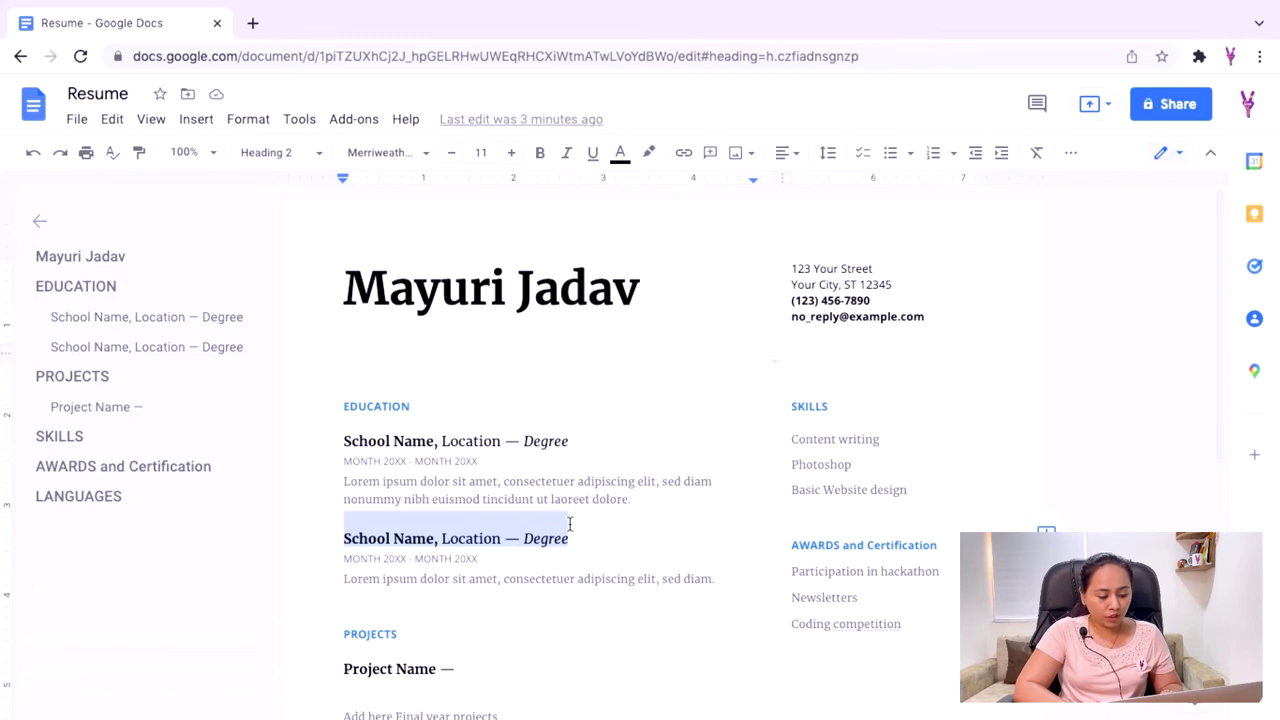
{"action": "scroll", "coordinate": [594, 583], "scroll_direction": "down", "scroll_amount": 1}
{"action": "scroll", "coordinate": [594, 583], "scroll_direction": "down", "scroll_amount": 1}
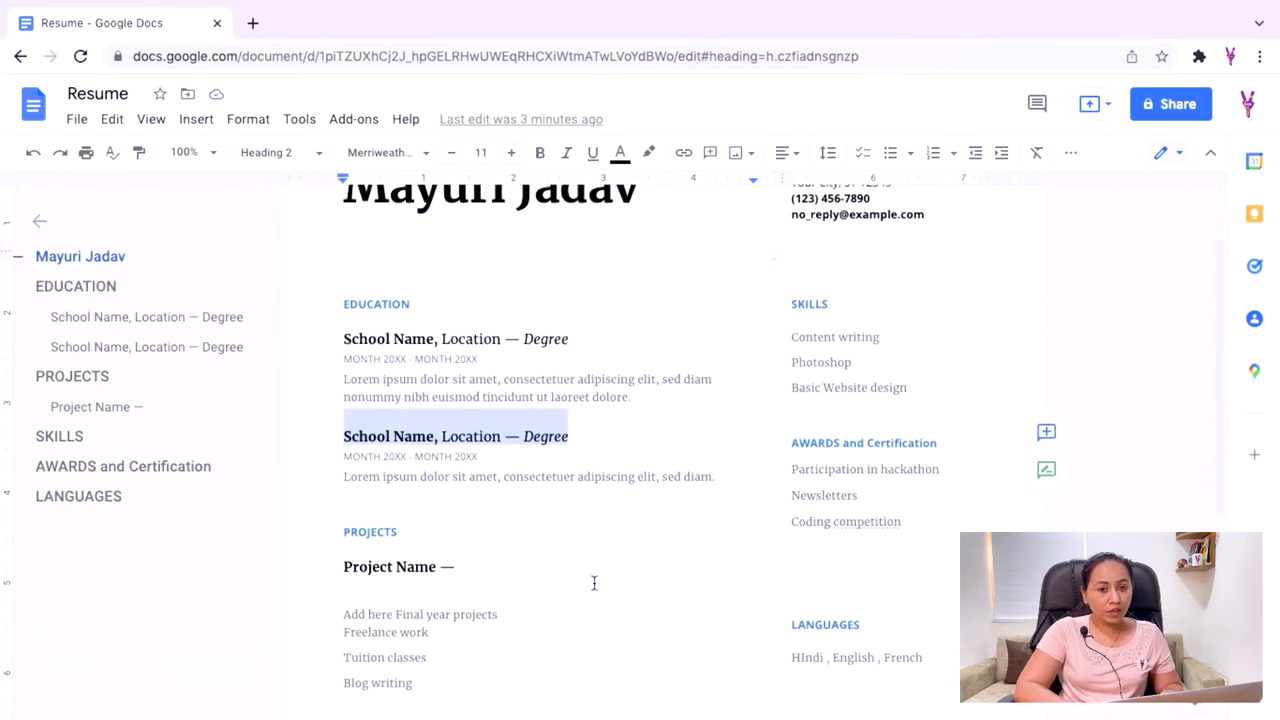
{"action": "scroll", "coordinate": [544, 572], "scroll_direction": "down", "scroll_amount": 2}
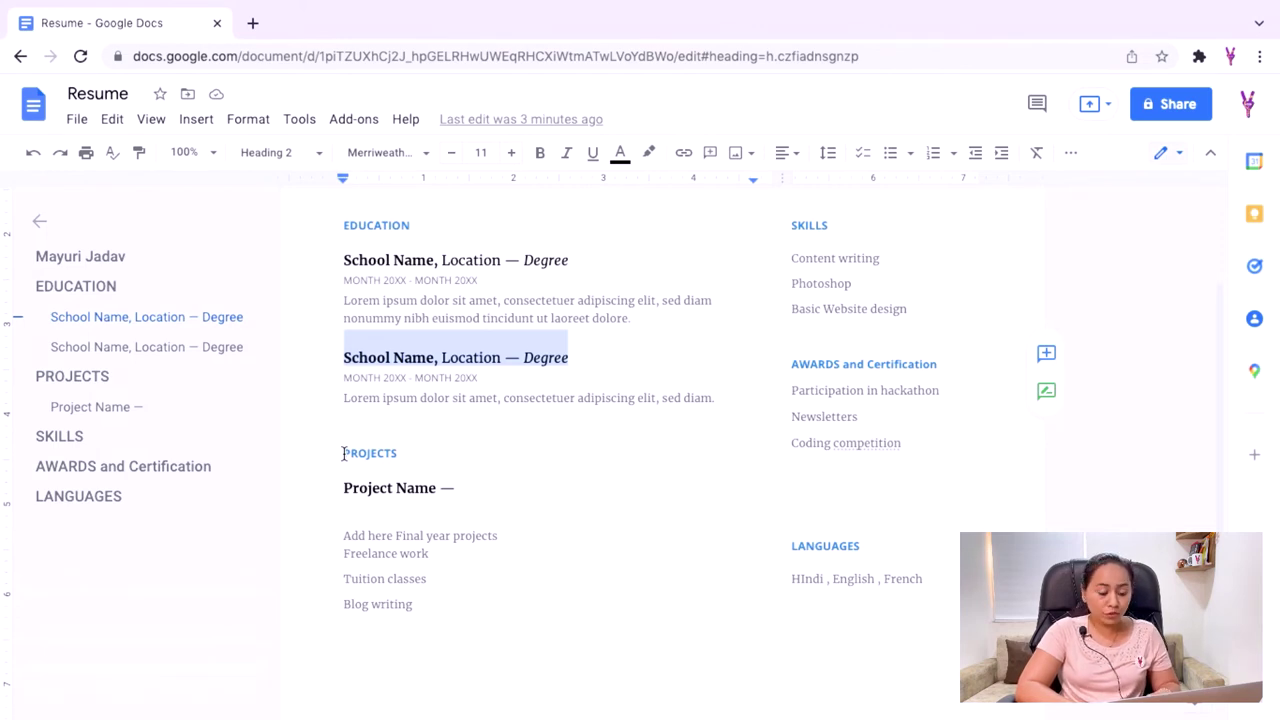
{"action": "left_click_drag", "start_coordinate": [343, 453], "coordinate": [406, 455]}
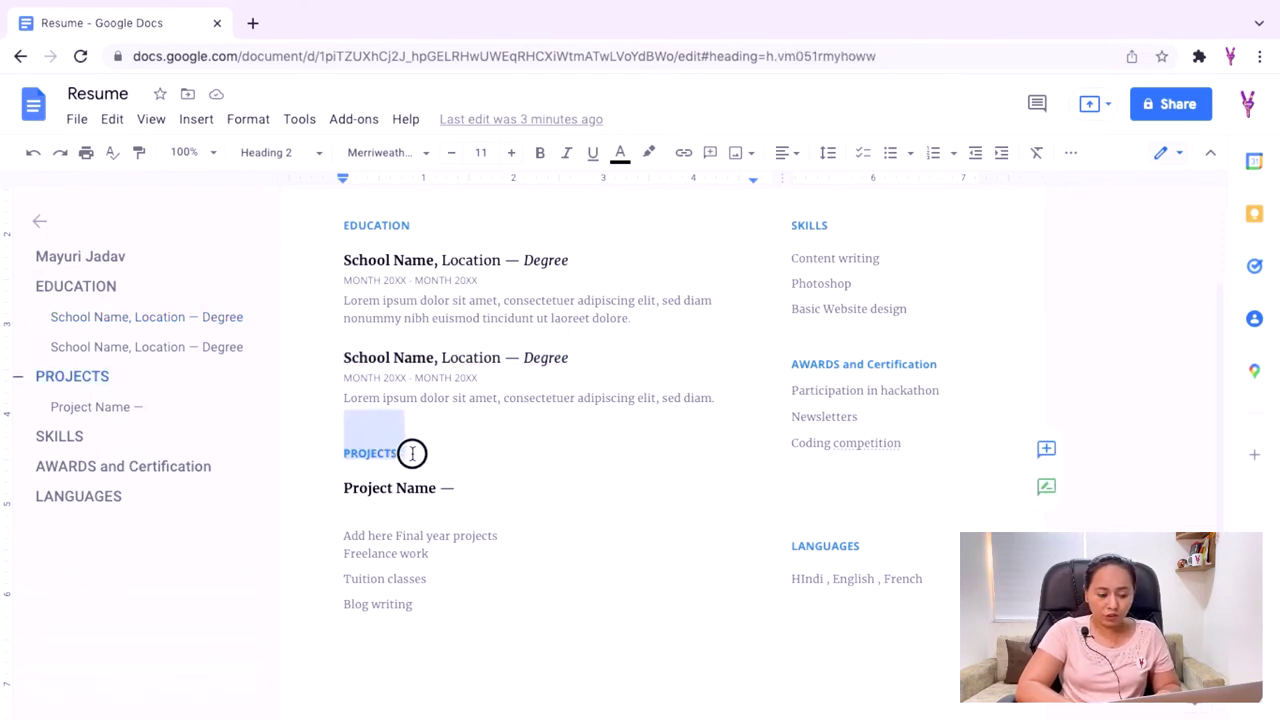
{"action": "left_click", "coordinate": [406, 454]}
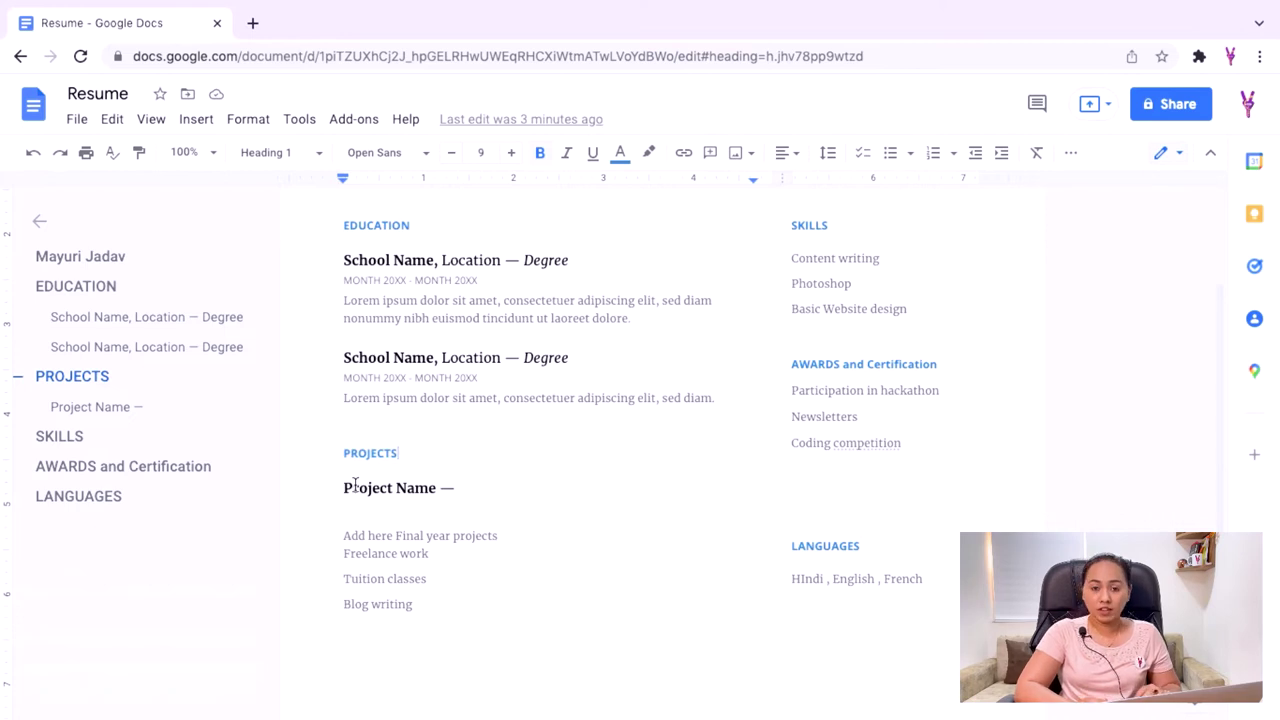
{"action": "left_click", "coordinate": [444, 488]}
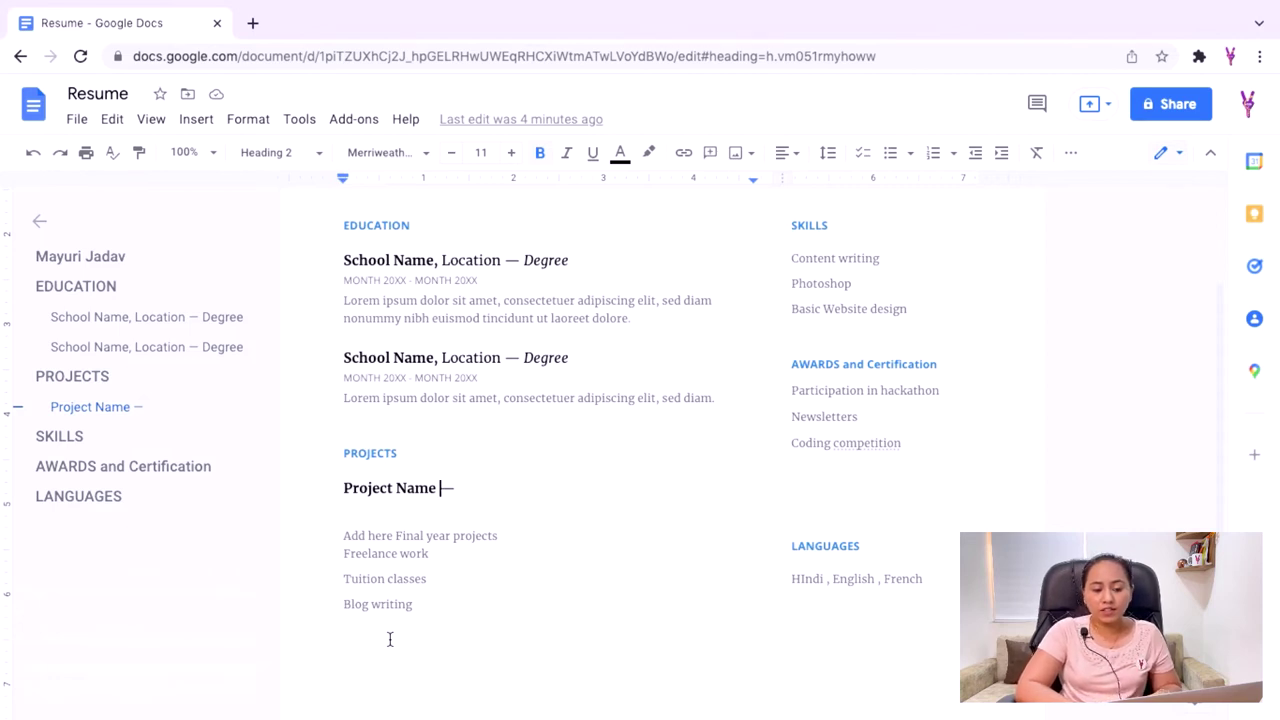
{"action": "scroll", "coordinate": [480, 600], "scroll_direction": "up", "scroll_amount": 2}
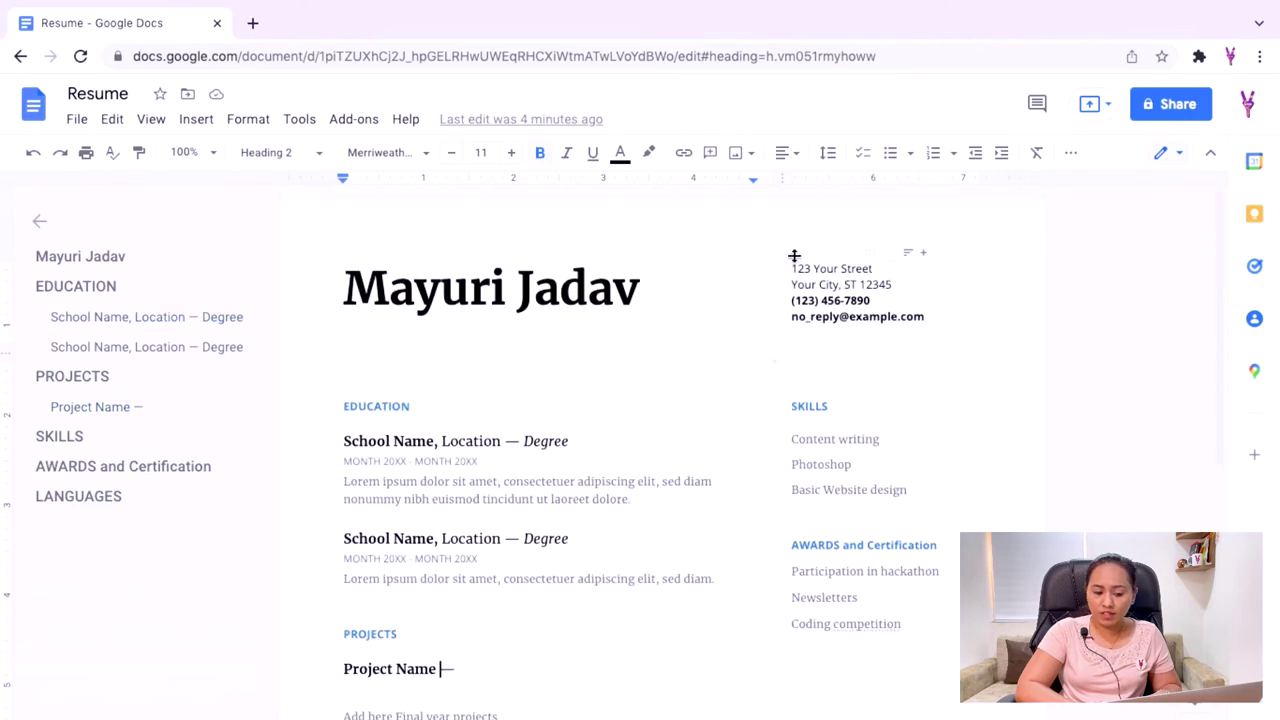
{"action": "left_click_drag", "start_coordinate": [792, 268], "coordinate": [909, 287]}
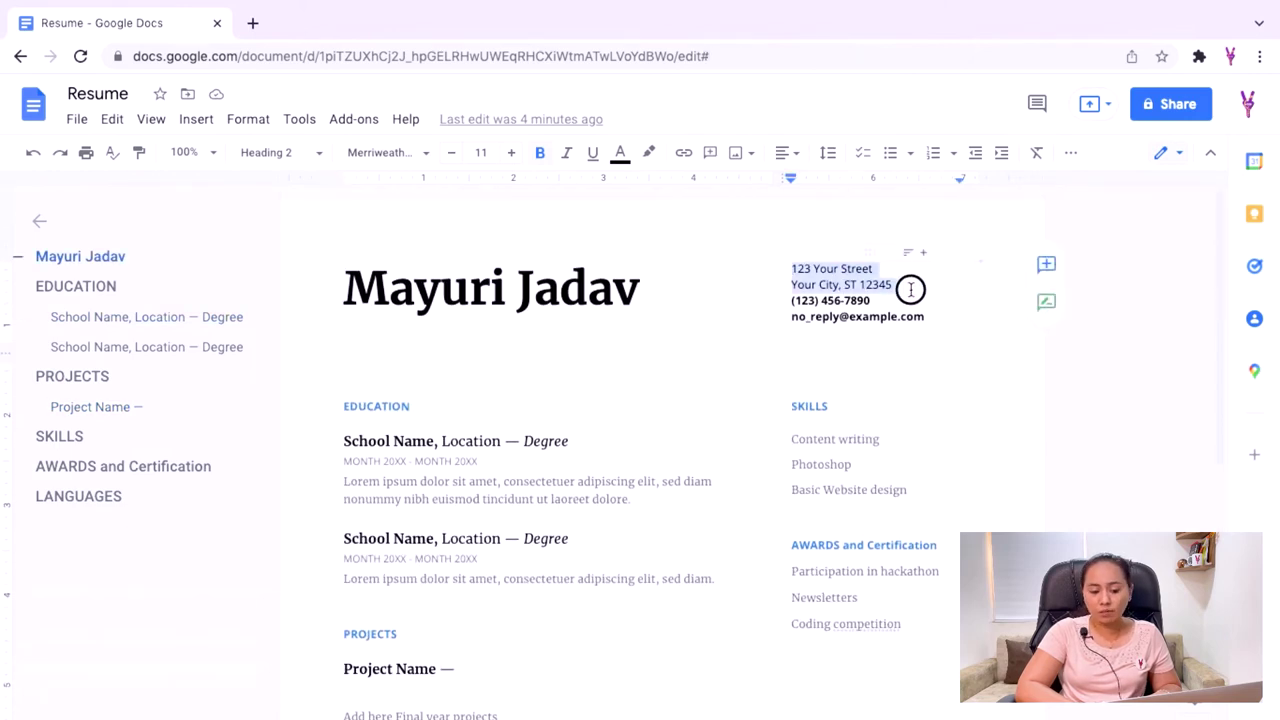
{"action": "mouse_move", "coordinate": [791, 300]}
{"action": "left_mouse_down"}
{"action": "mouse_move", "coordinate": [787, 320]}
{"action": "mouse_move", "coordinate": [926, 317]}
{"action": "left_mouse_up"}
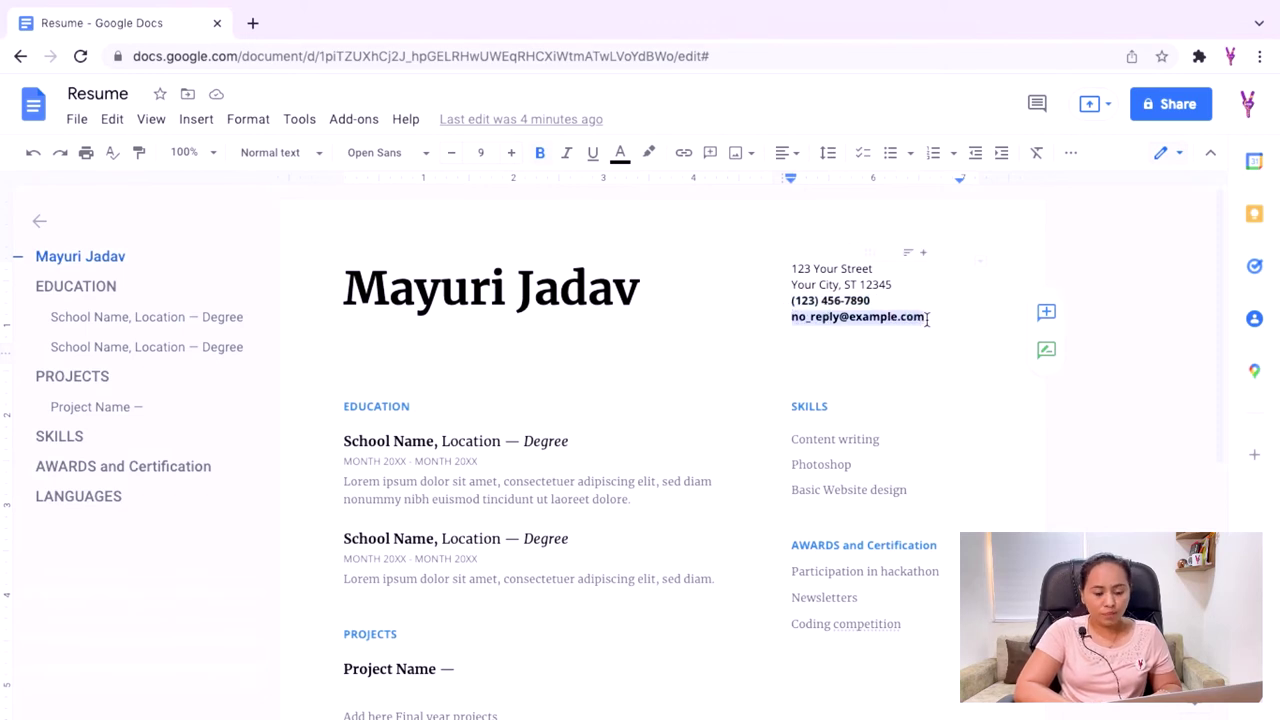
{"action": "scroll", "coordinate": [880, 392], "scroll_direction": "down", "scroll_amount": 1}
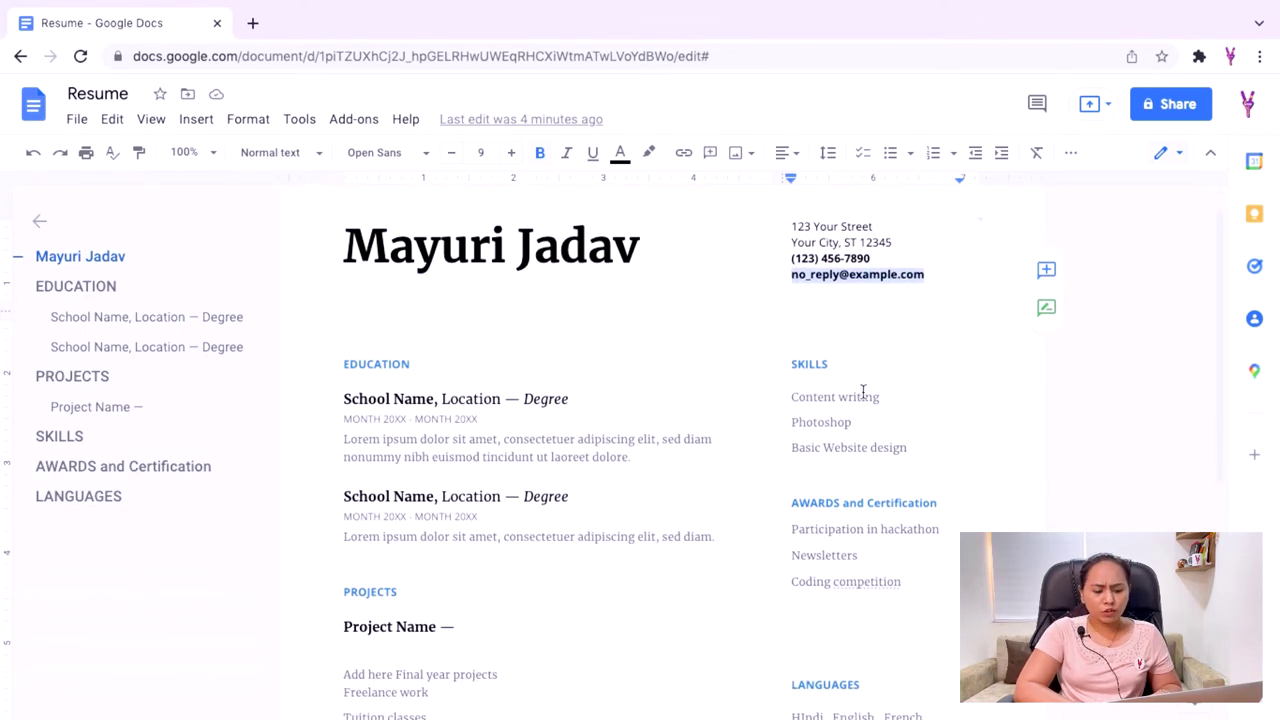
{"action": "left_click", "coordinate": [792, 362]}
{"action": "mouse_move", "coordinate": [792, 362]}
{"action": "left_mouse_down"}
{"action": "mouse_move", "coordinate": [841, 366]}
{"action": "mouse_move", "coordinate": [888, 397]}
{"action": "left_mouse_up"}
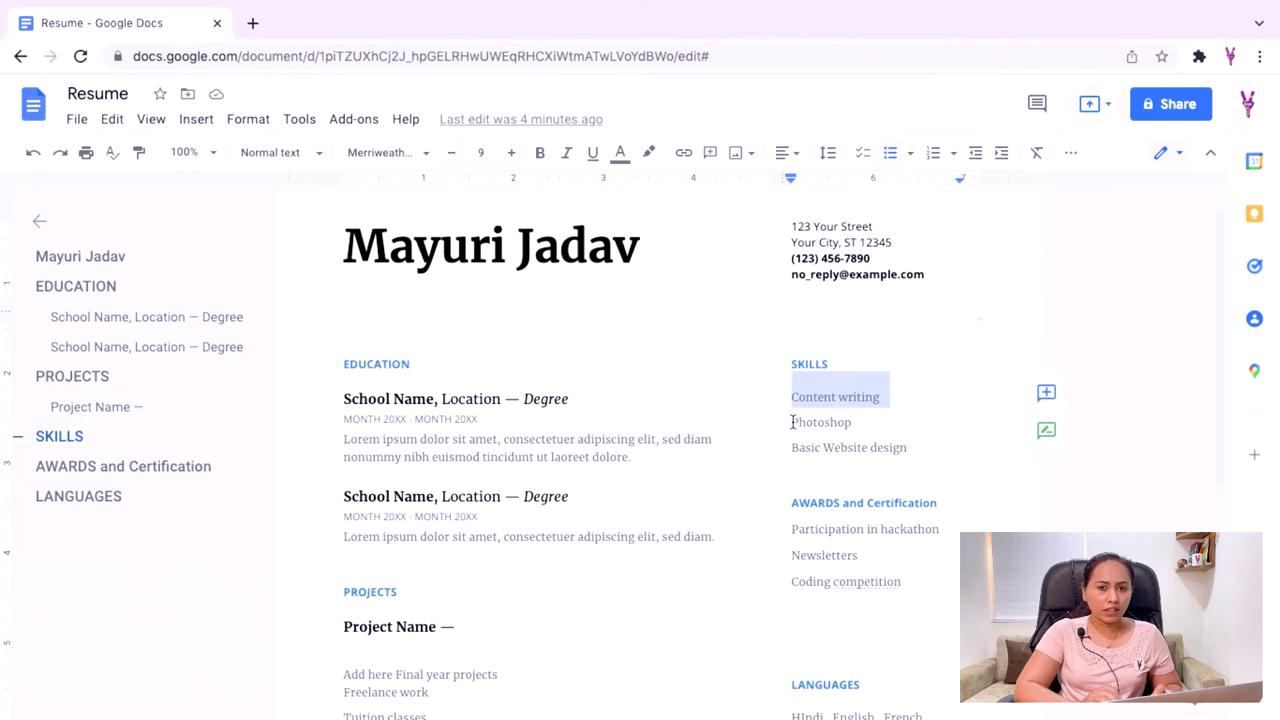
{"action": "left_click_drag", "start_coordinate": [792, 448], "coordinate": [911, 448]}
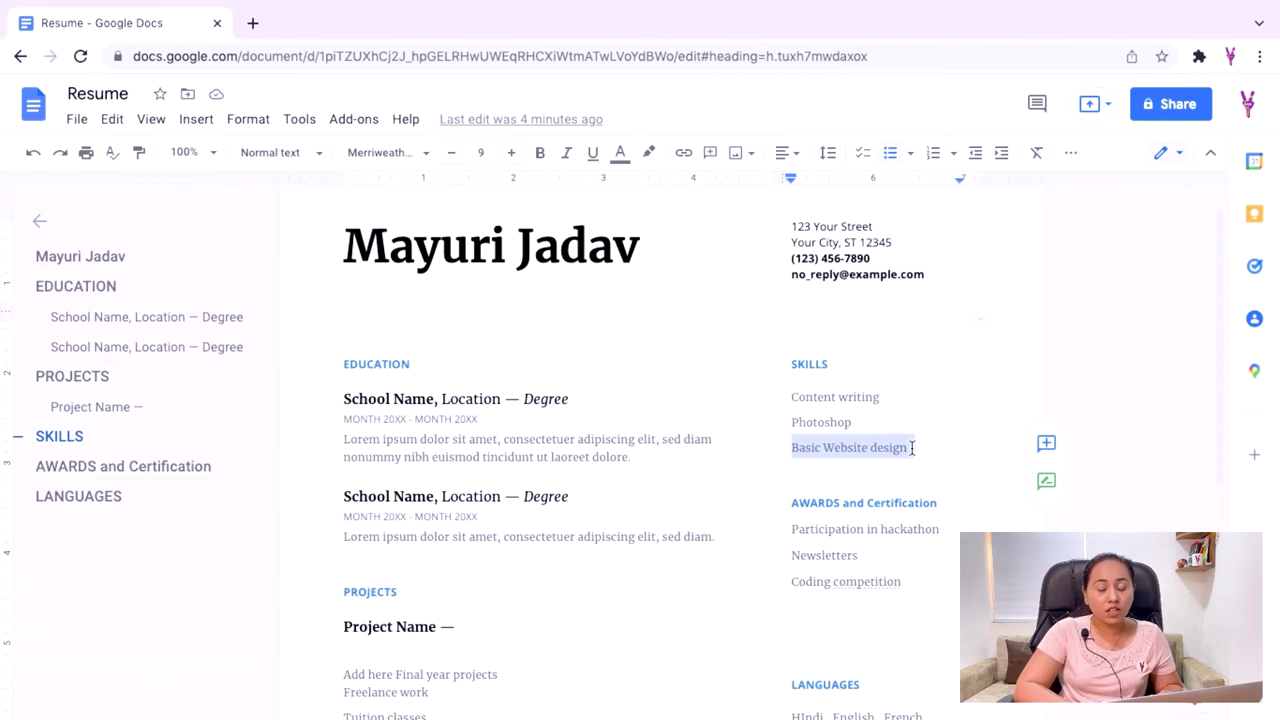
{"action": "left_click", "coordinate": [917, 448]}
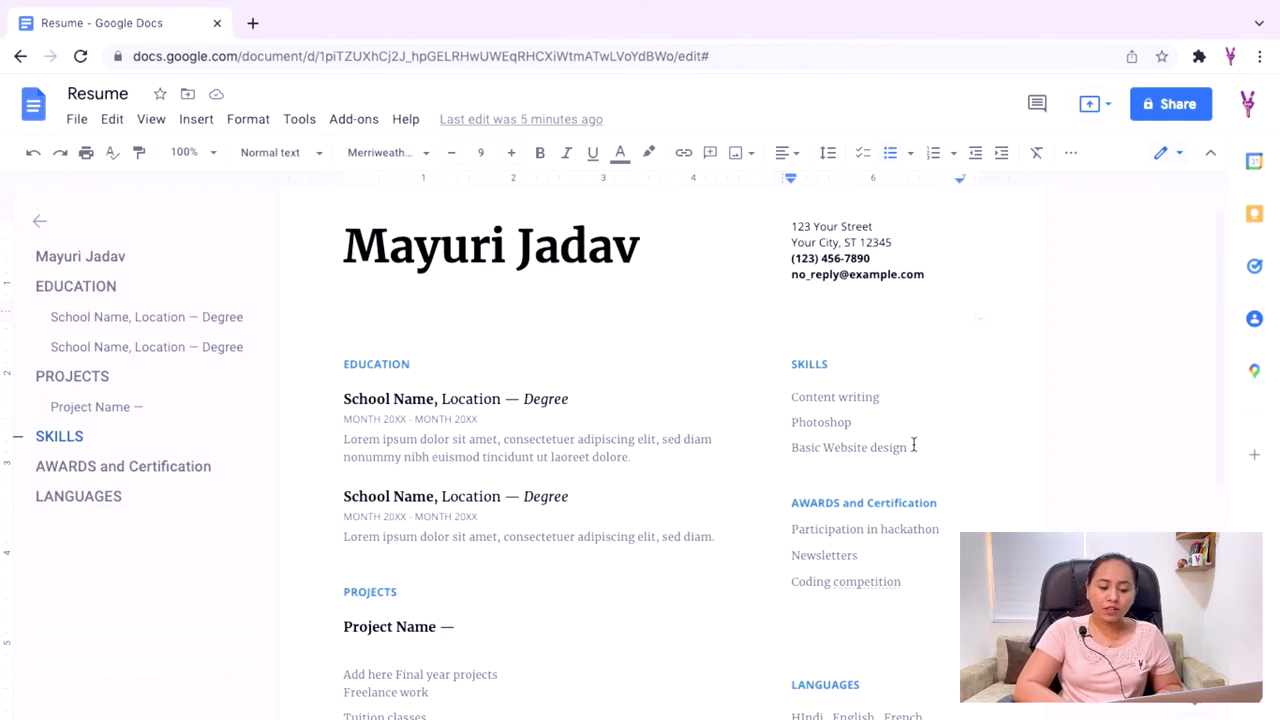
{"action": "scroll", "coordinate": [910, 449], "scroll_direction": "down", "scroll_amount": 2}
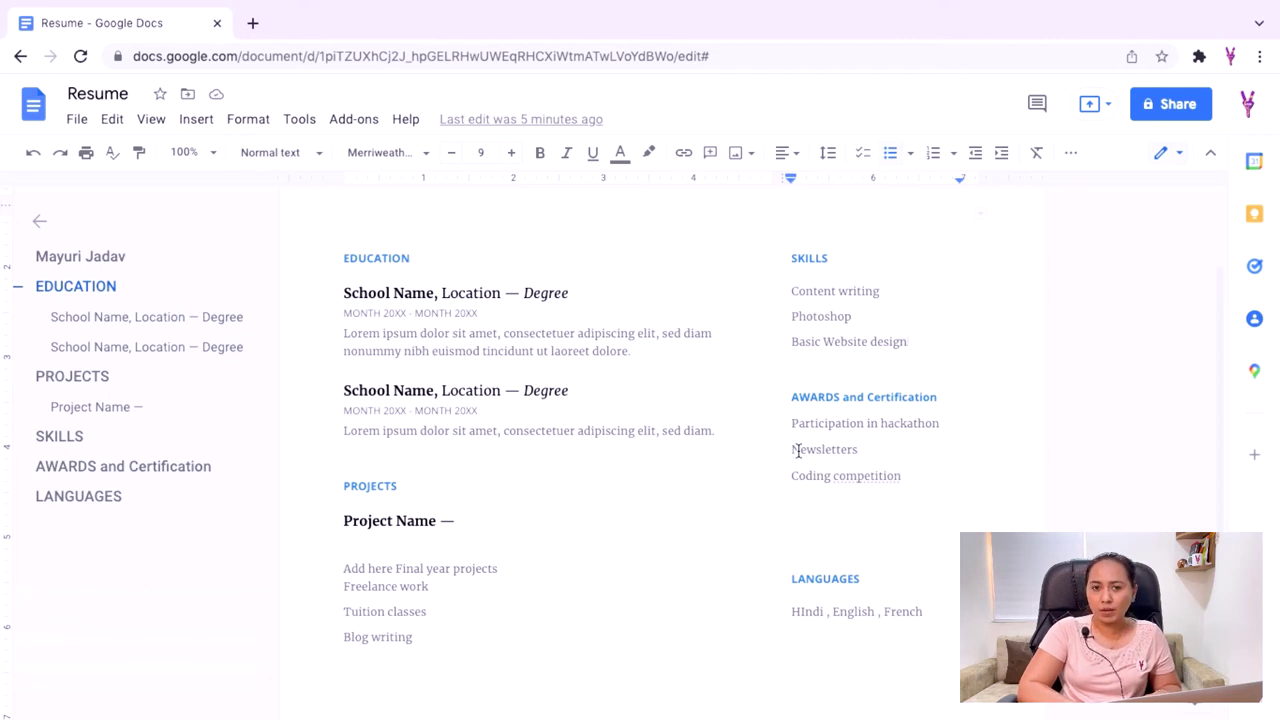
{"action": "left_click_drag", "start_coordinate": [791, 476], "coordinate": [902, 476]}
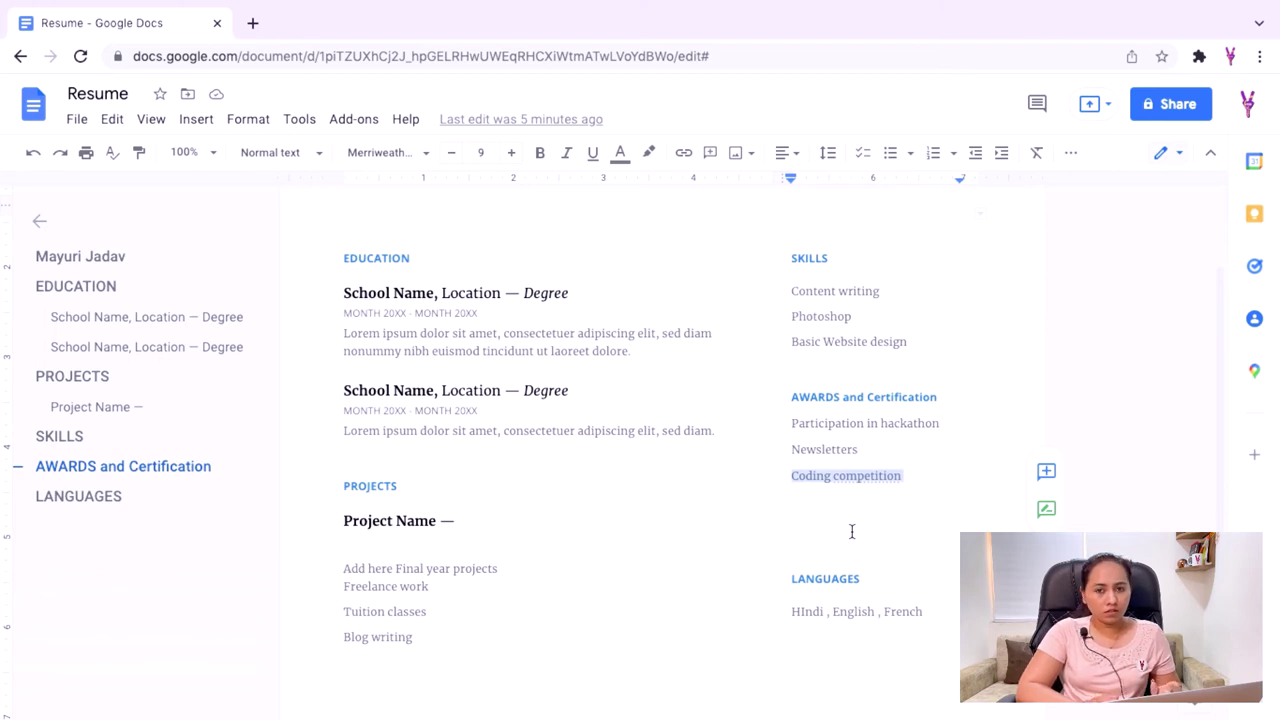
{"action": "left_click", "coordinate": [817, 501]}
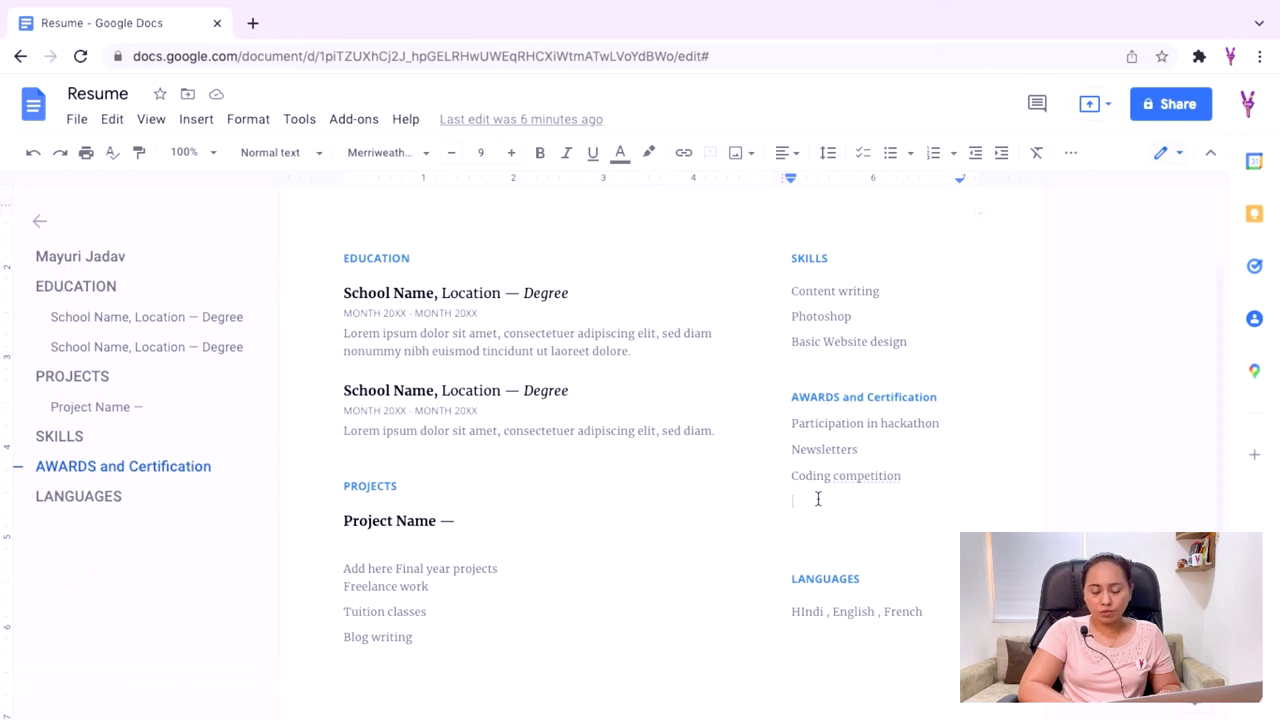
{"action": "scroll", "coordinate": [788, 563], "scroll_direction": "down", "scroll_amount": 1}
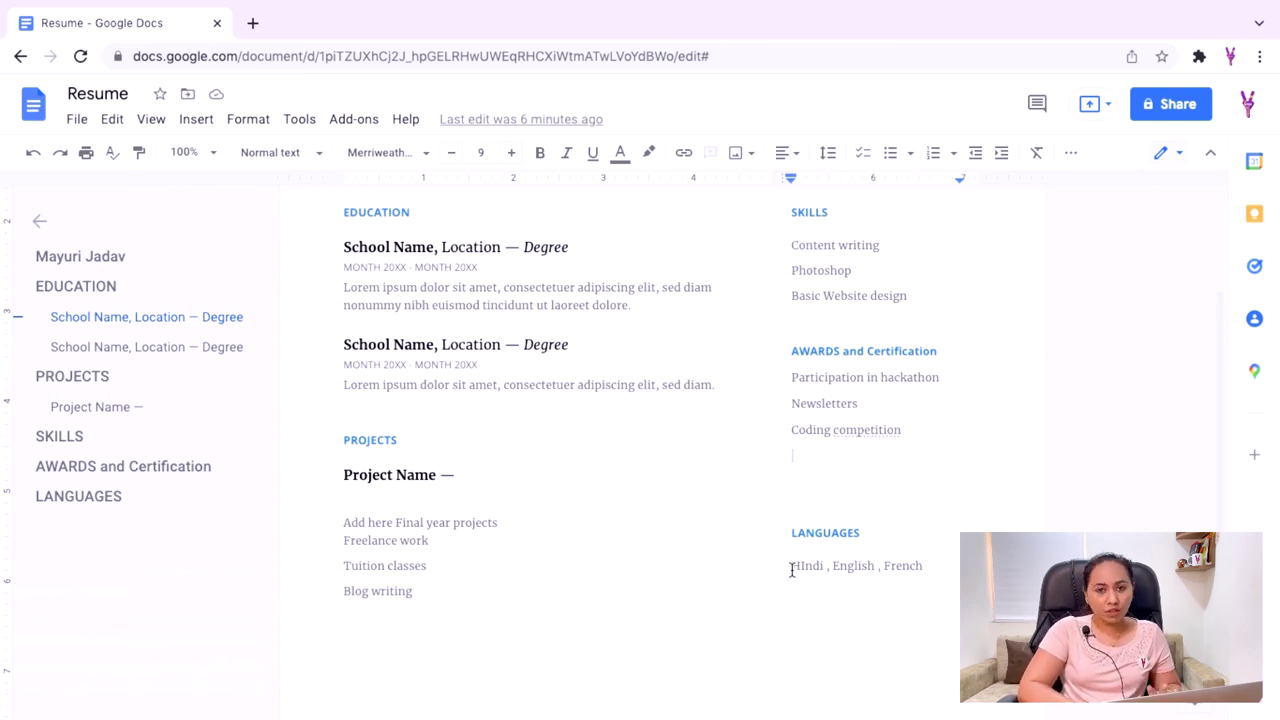
{"action": "scroll", "coordinate": [583, 512], "scroll_direction": "up", "scroll_amount": 2}
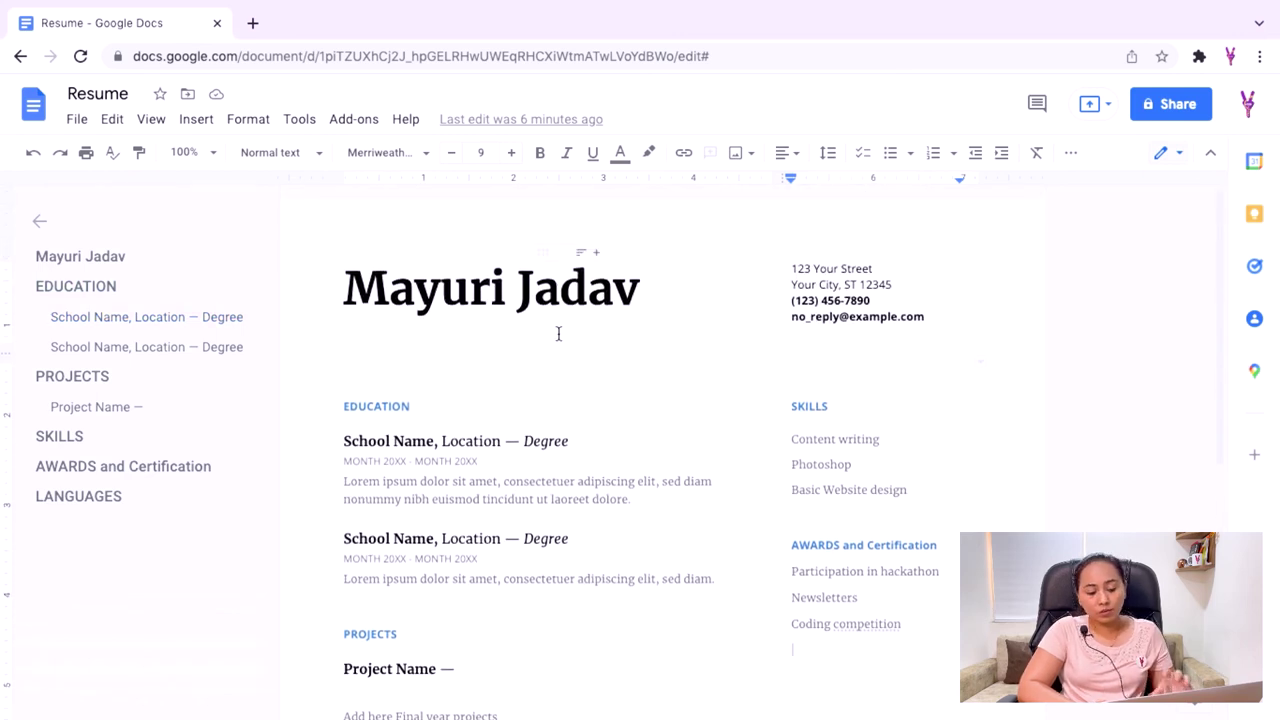
{"action": "scroll", "coordinate": [557, 334], "scroll_direction": "down", "scroll_amount": 2}
{"action": "scroll", "coordinate": [558, 334], "scroll_direction": "down", "scroll_amount": 1}
{"action": "scroll", "coordinate": [558, 334], "scroll_direction": "down", "scroll_amount": 1}
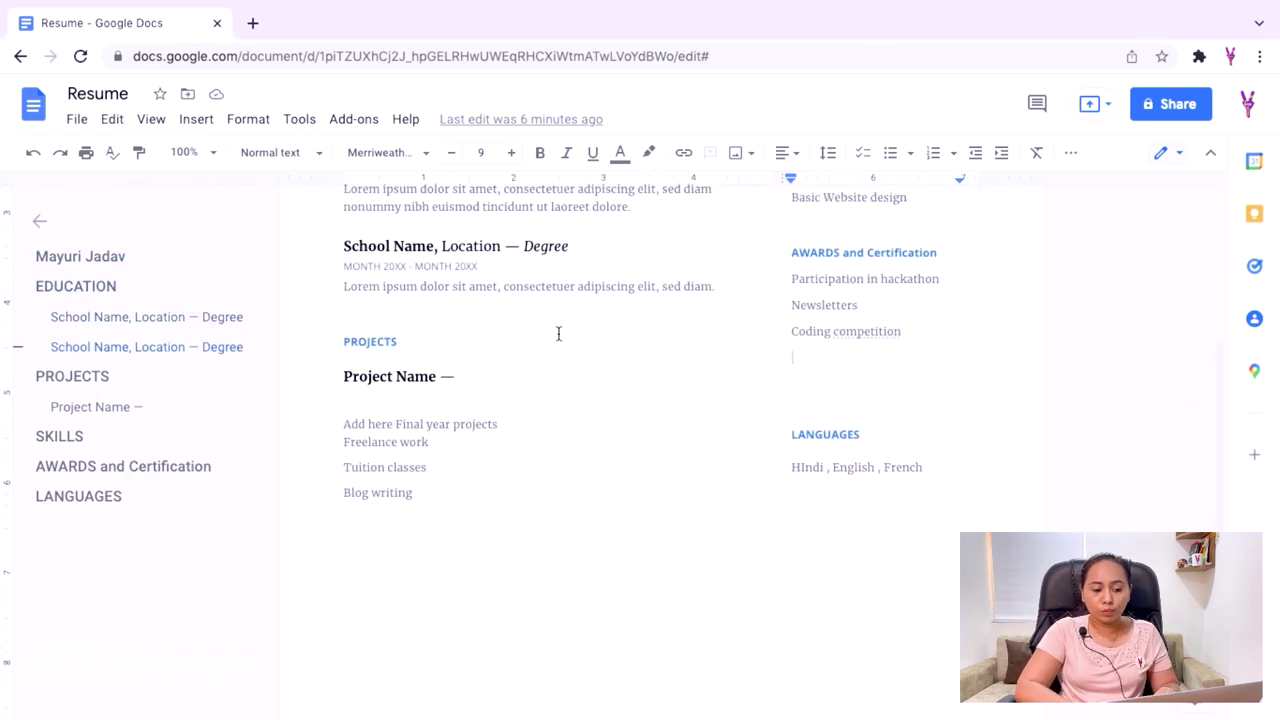